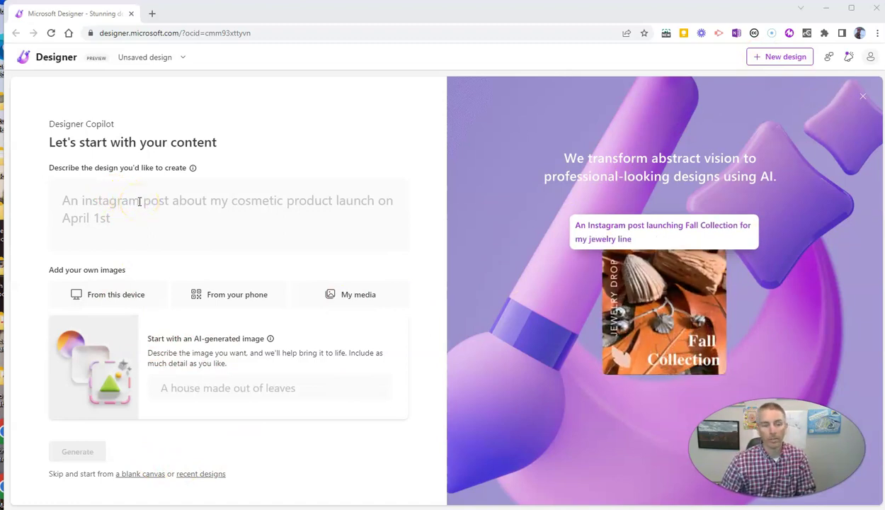
- Type the prompt 'A Facebook post about my new class on teaching histo…' into the description box
left_click(140, 201)
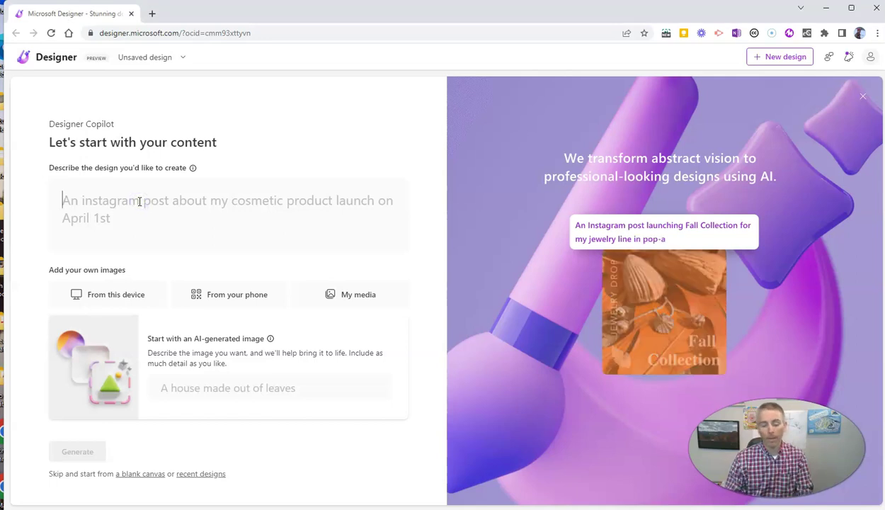
type("A ")
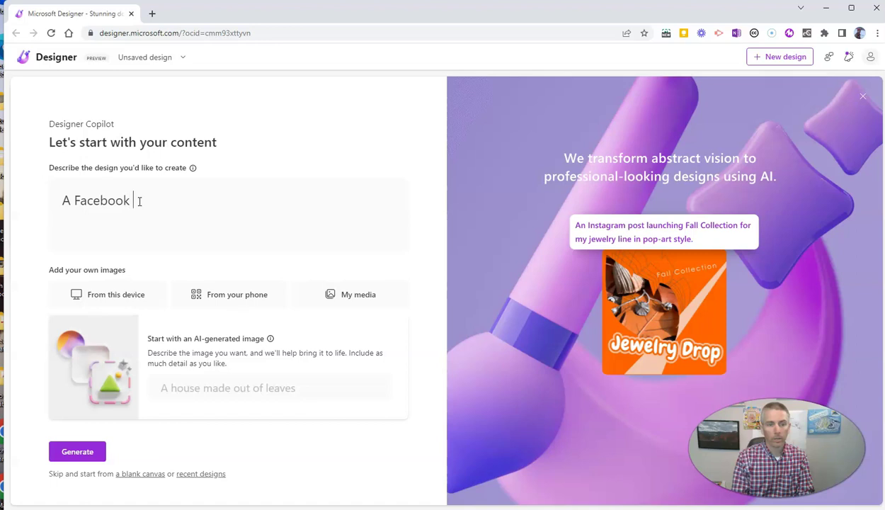
type("Facebook post about ")
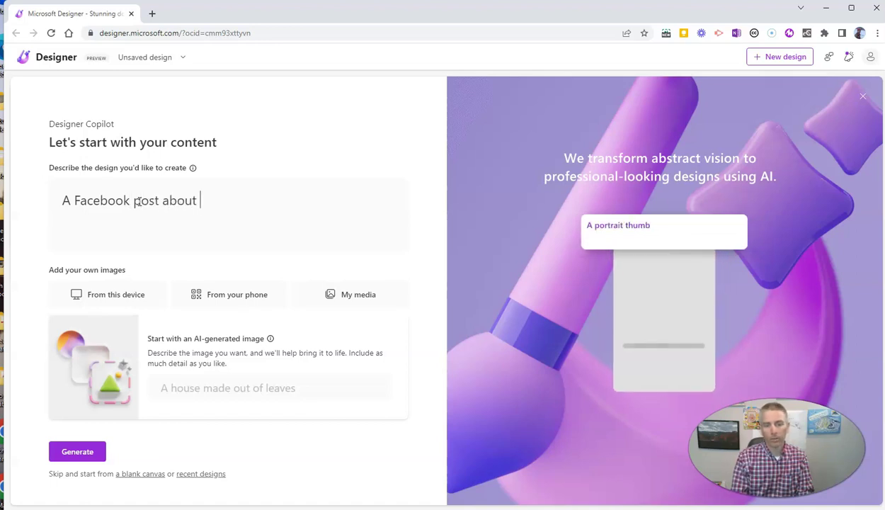
type("my new class on teaching ")
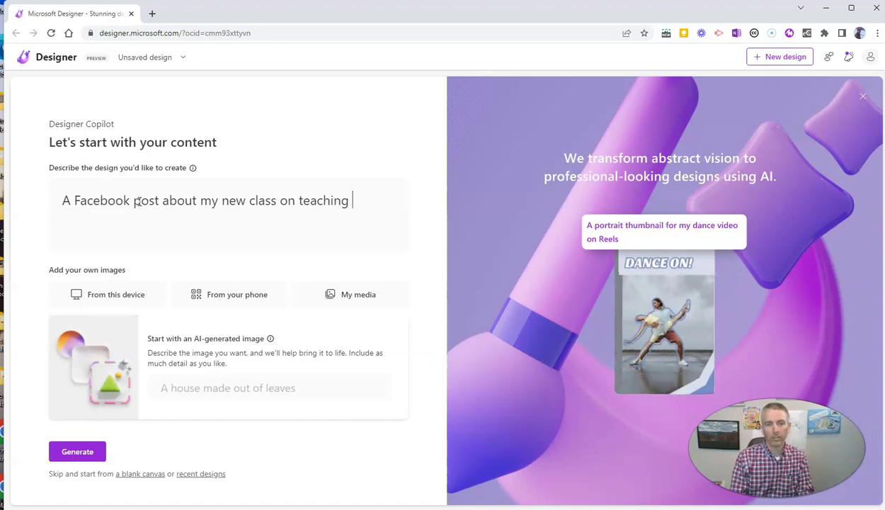
type("history with technology.")
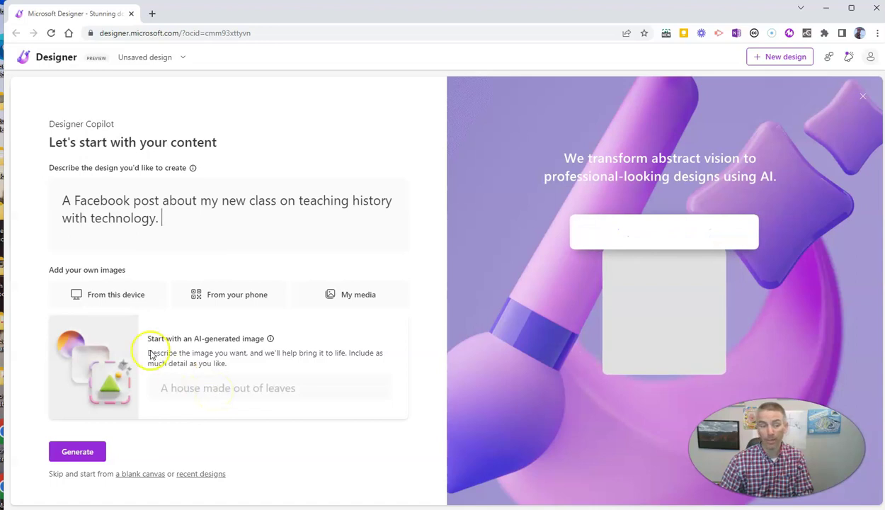
- Add the 1942 Cadillac photo from this computer as a design image
left_click(118, 298)
left_click(250, 117)
left_click(437, 278)
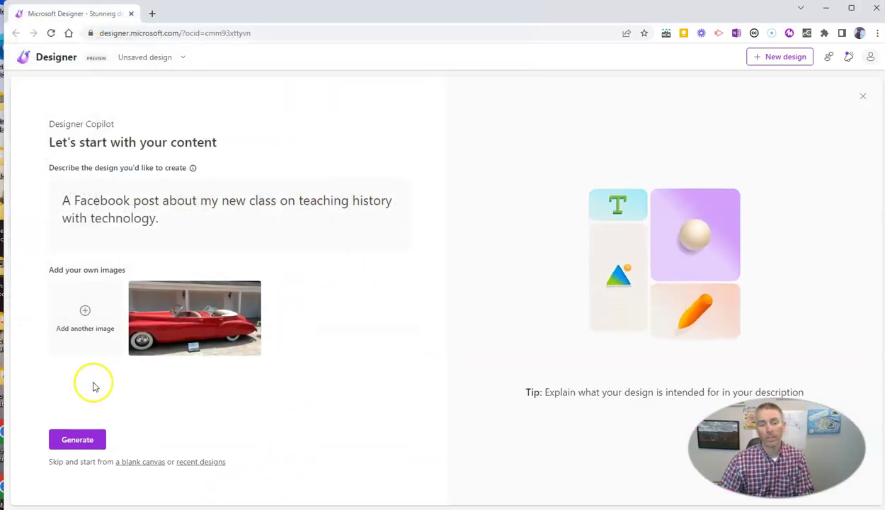
- Add the big white house photo from this computer as a second image
left_click(85, 319)
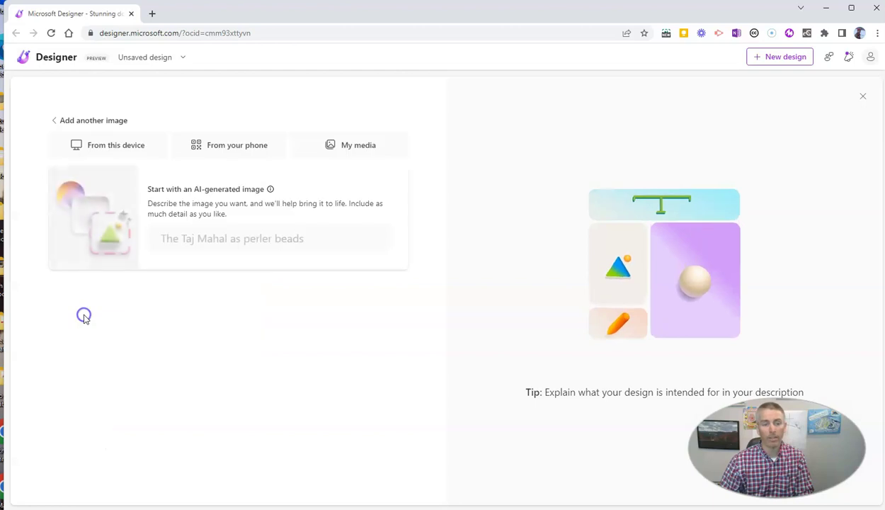
left_click(111, 145)
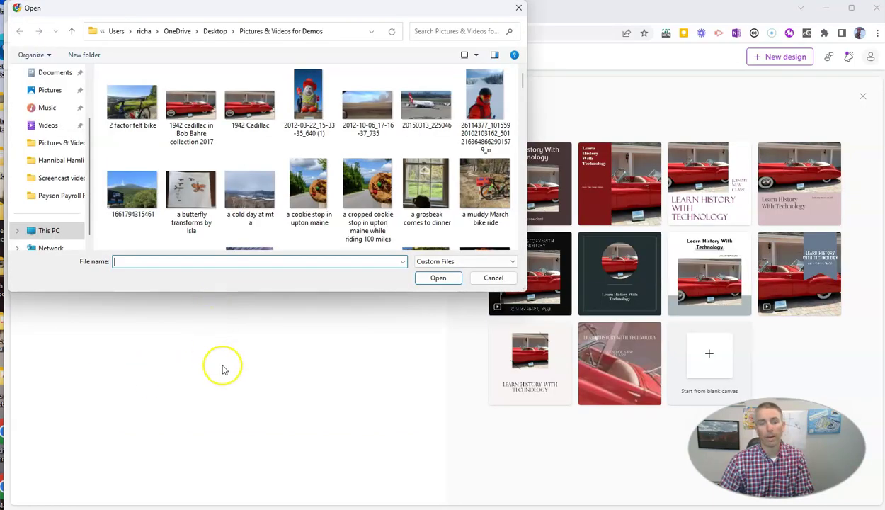
scroll(301, 132, "down", 2)
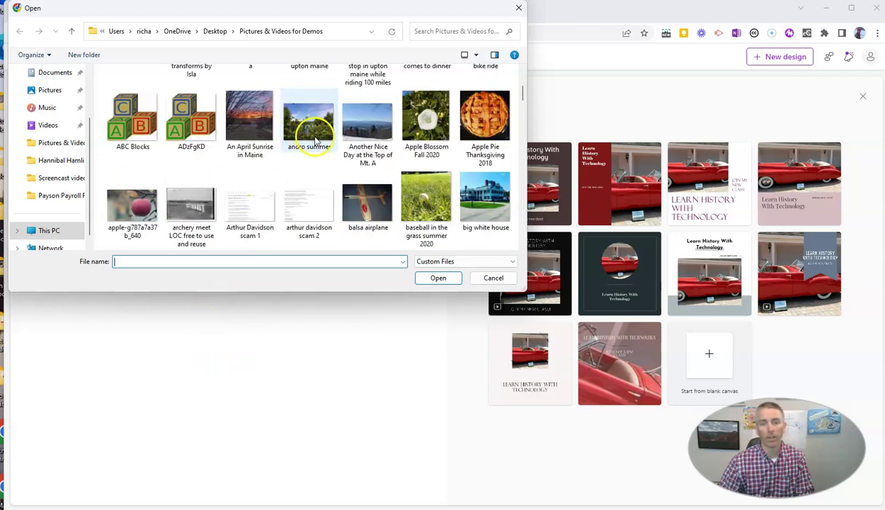
left_click(485, 202)
left_click(441, 277)
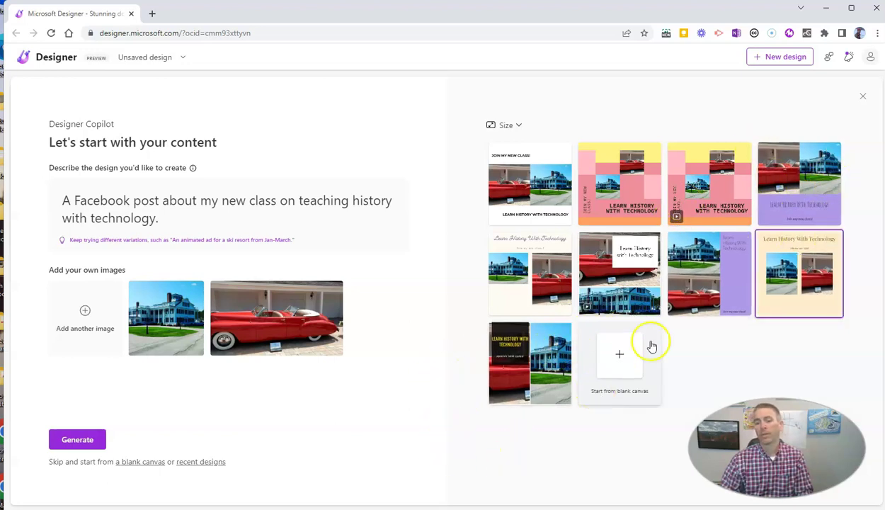
- Delete the big white house photo and choose the LEARN HISTORY WITH TECHNOLOGY design
left_click(699, 294)
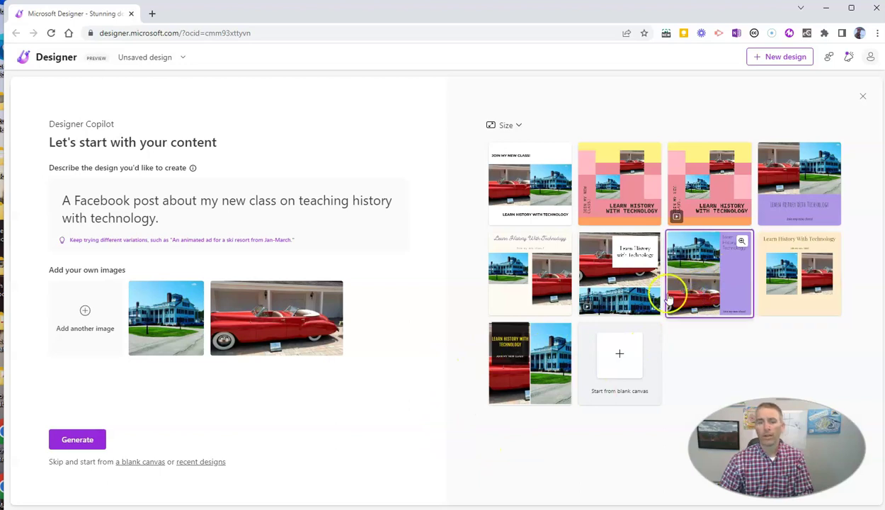
mouse_move(158, 316)
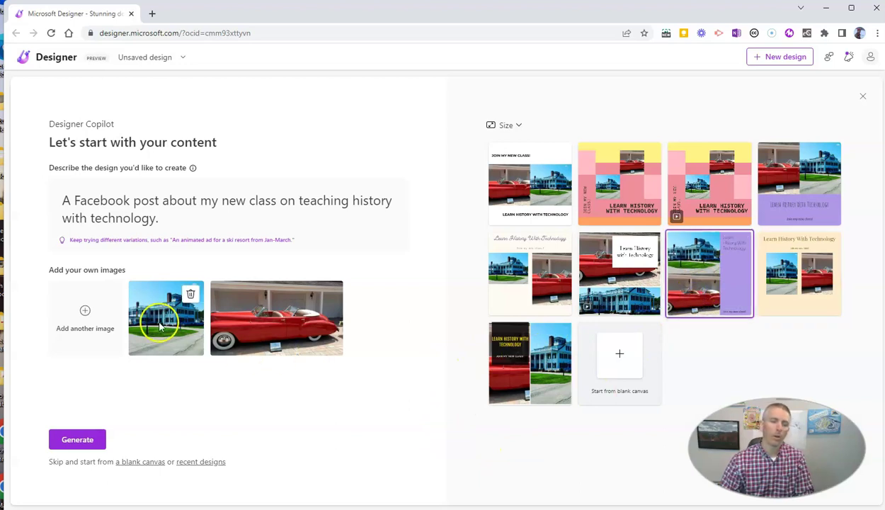
left_click(189, 295)
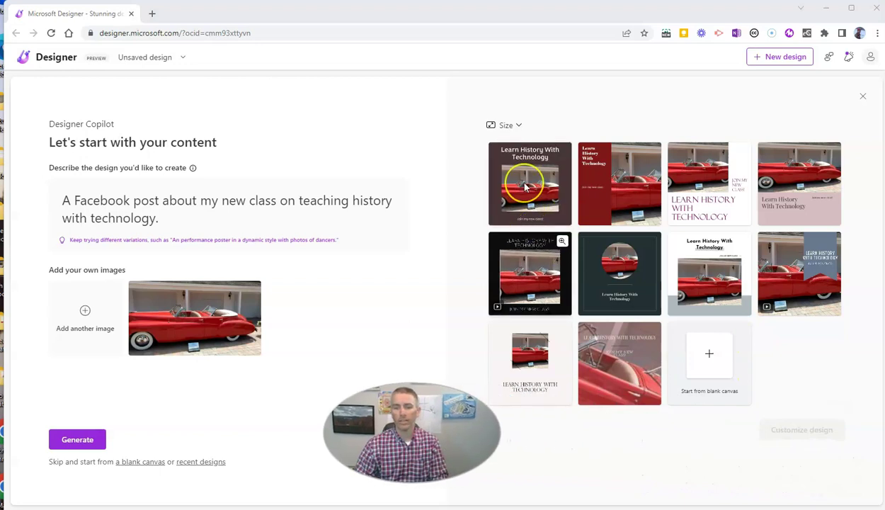
left_click(716, 202)
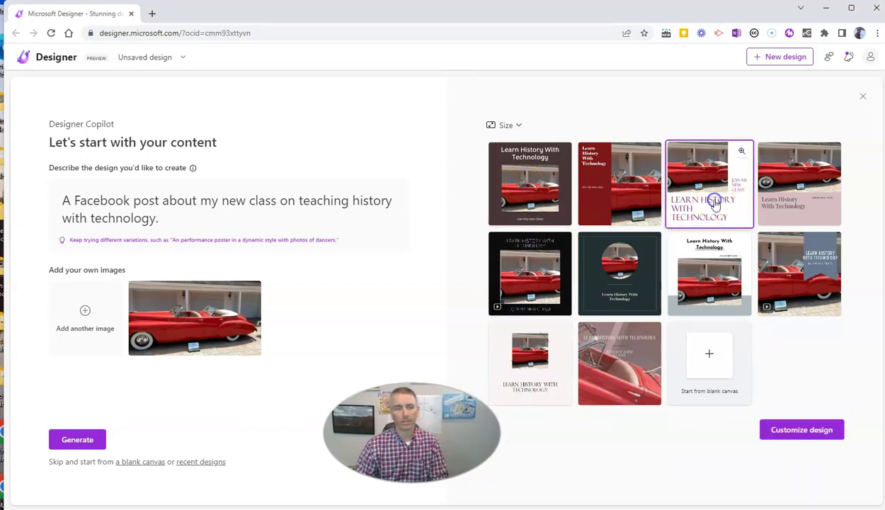
- Customize the chosen design and replace LEARN with TEACH in the heading
left_click(802, 430)
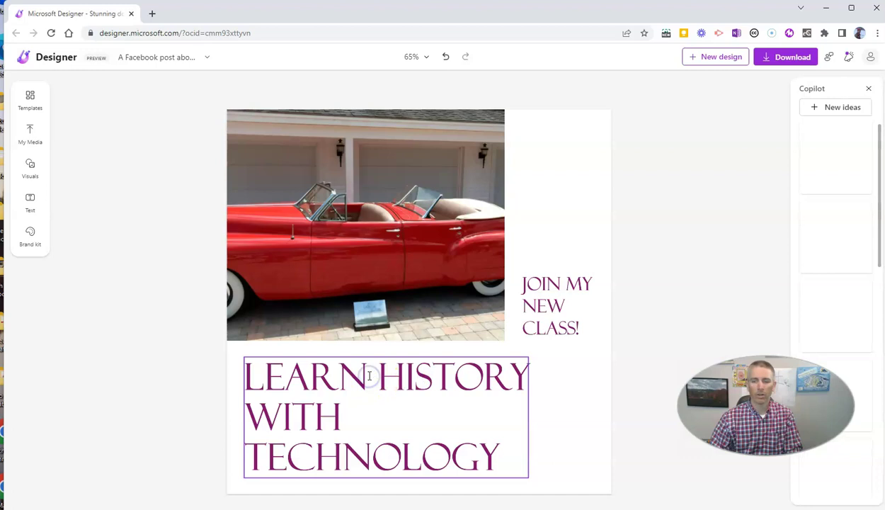
left_click(371, 380)
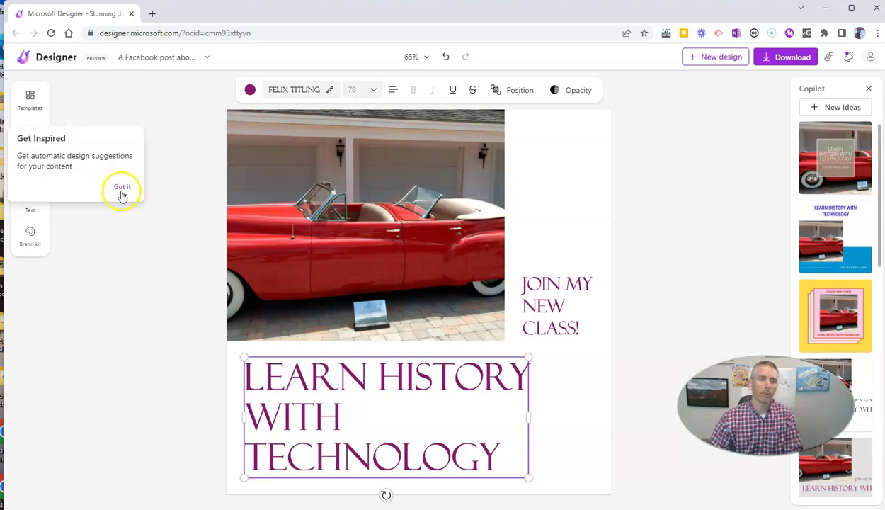
left_click(122, 190)
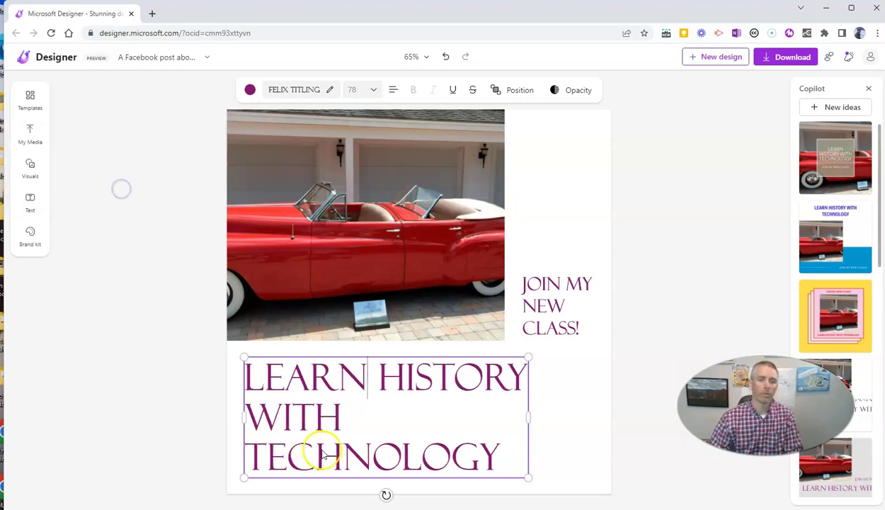
left_click(367, 382)
key("BackSpace")
key("BackSpace")
key("BackSpace")
key("BackSpace")
key("BackSpace")
type("TEACH")
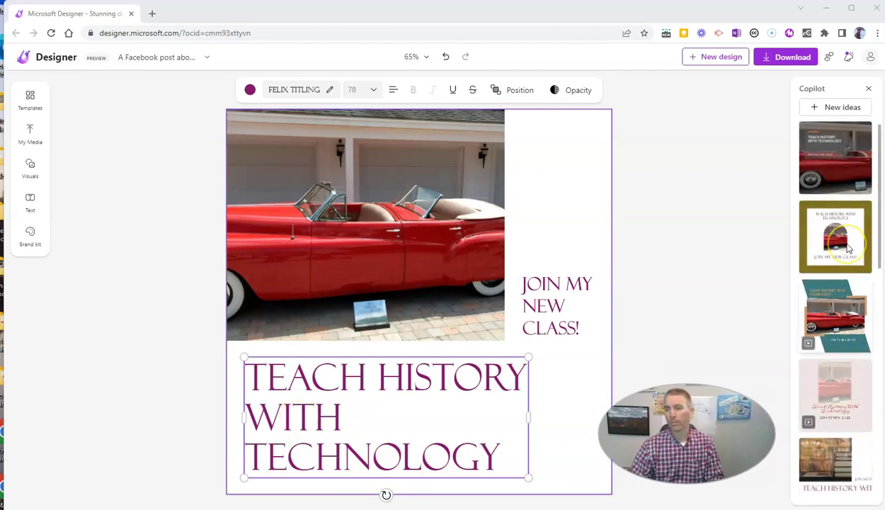
- Preview the first suggestion, then apply the teal-and-tan variation framing the red Cadillac
left_click(837, 162)
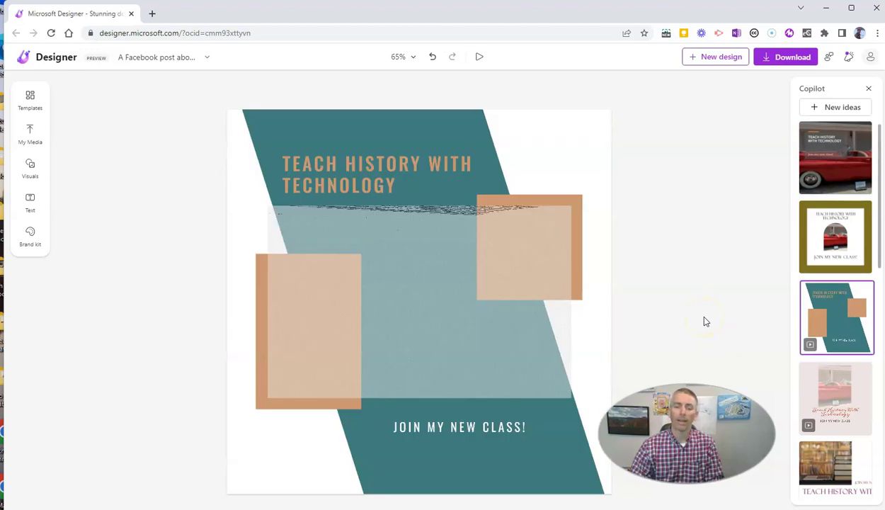
left_click(694, 319)
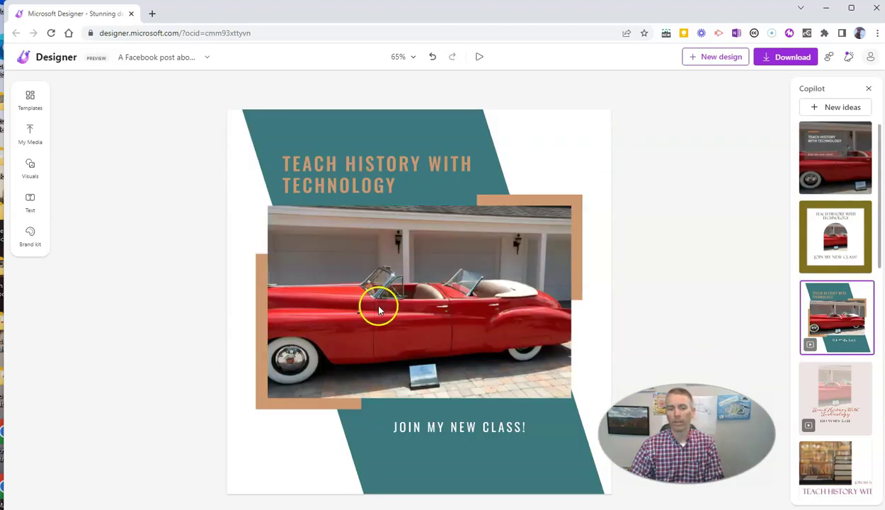
- Download the post as a PNG with Remove watermark ticked, then close the confirmation
left_click(772, 59)
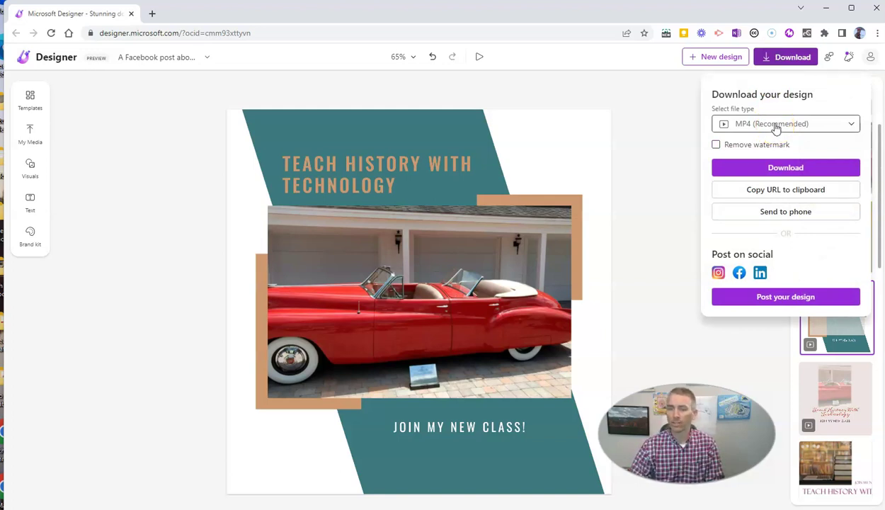
left_click(776, 128)
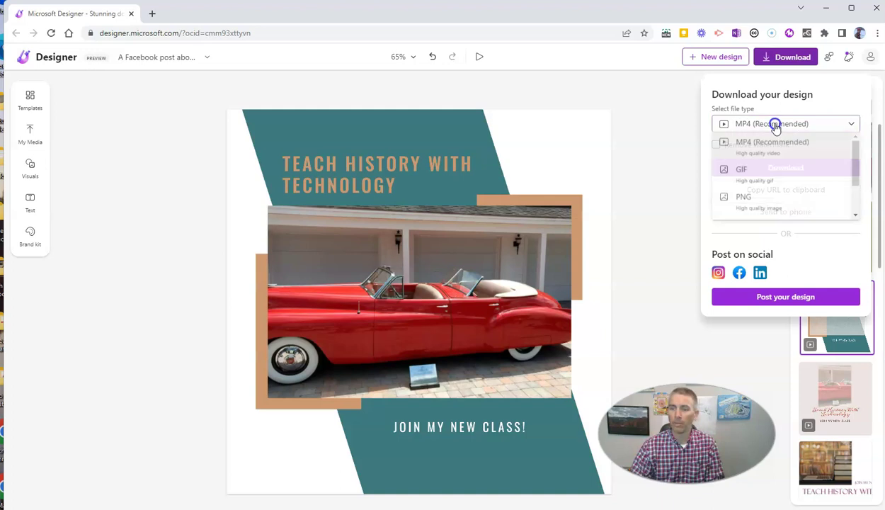
left_click(764, 203)
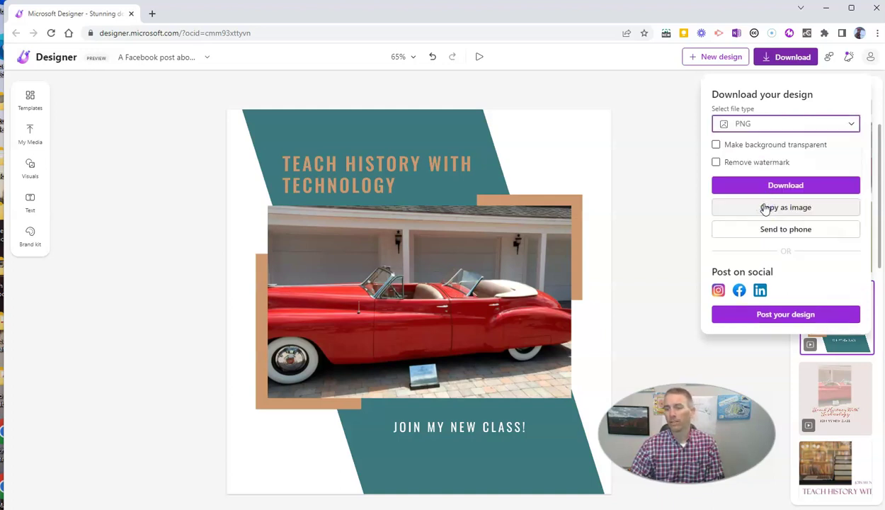
left_click(716, 162)
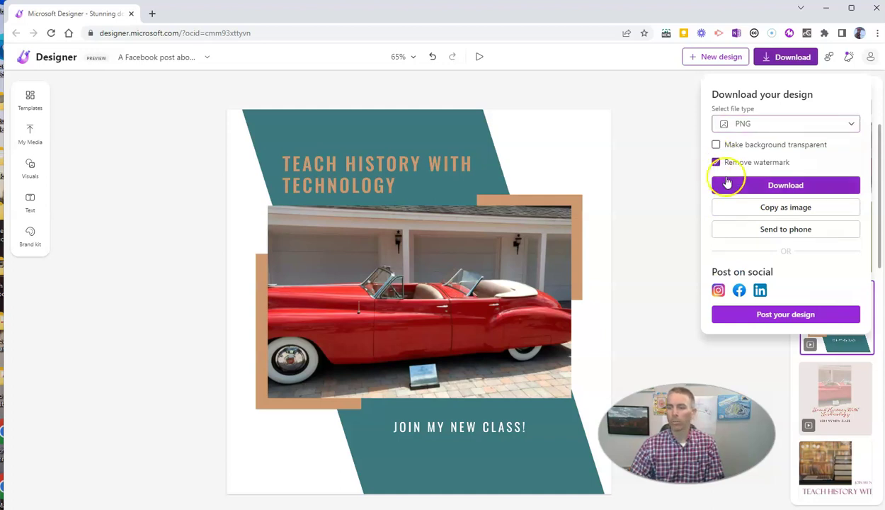
left_click(793, 186)
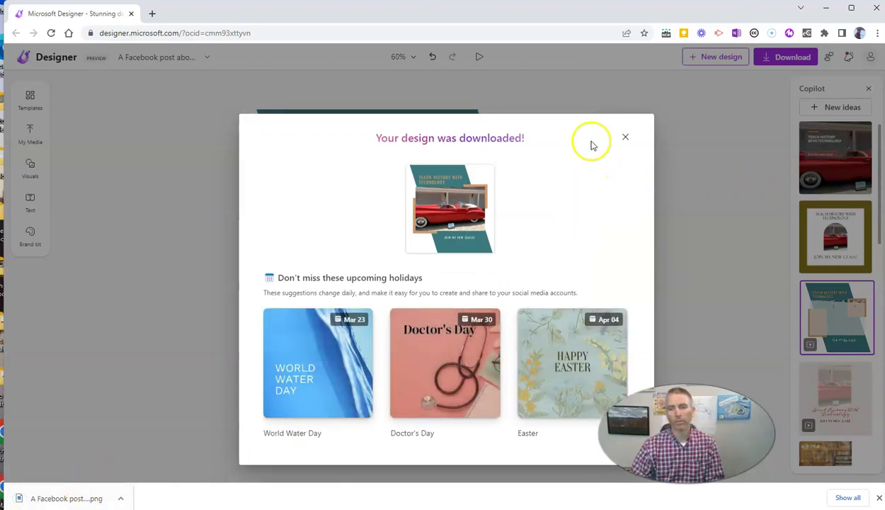
left_click(625, 139)
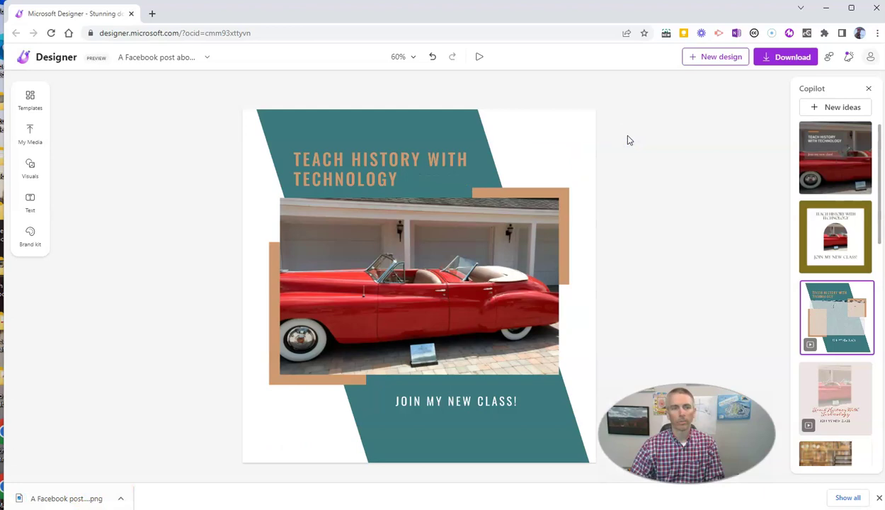